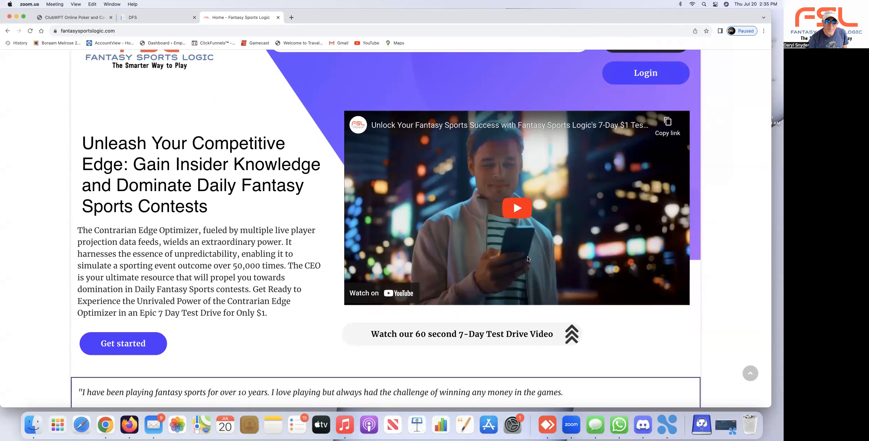
- Look through the Fantasy Sports Logic home page, including the test drive video, testimonial and features sections
scroll(764, 226, "down", 1)
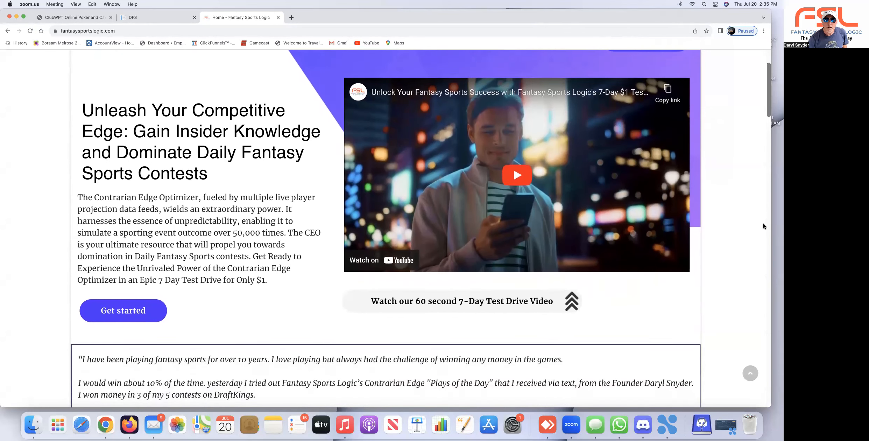
scroll(763, 226, "up", 1)
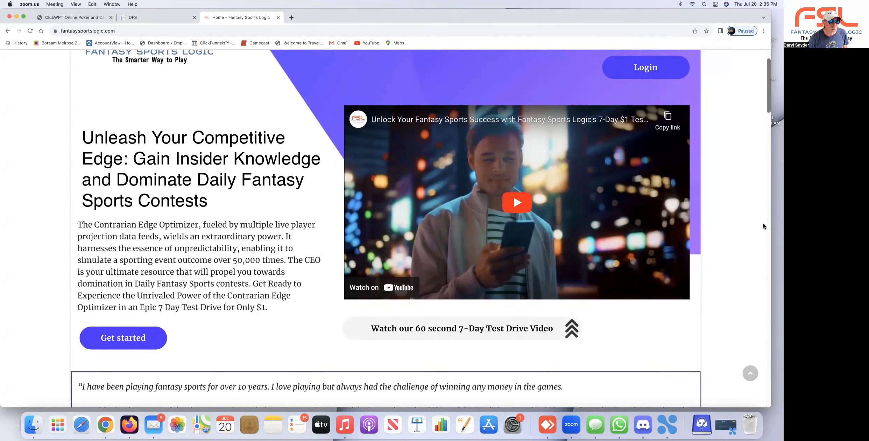
scroll(763, 224, "down", 1)
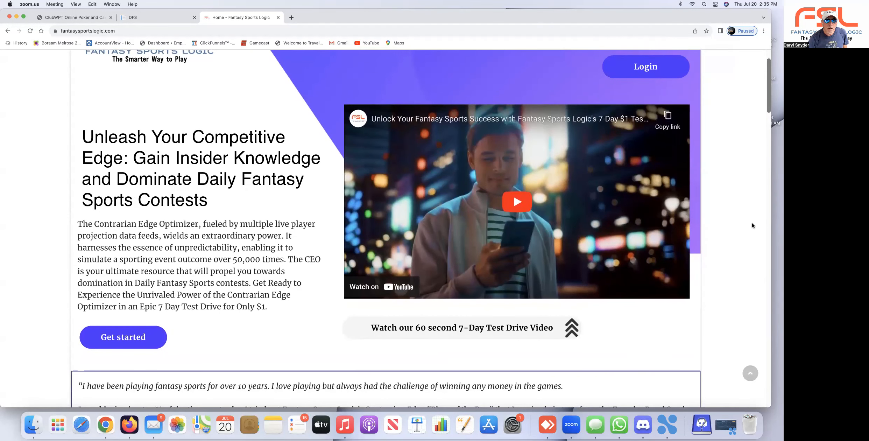
scroll(752, 224, "down", 20)
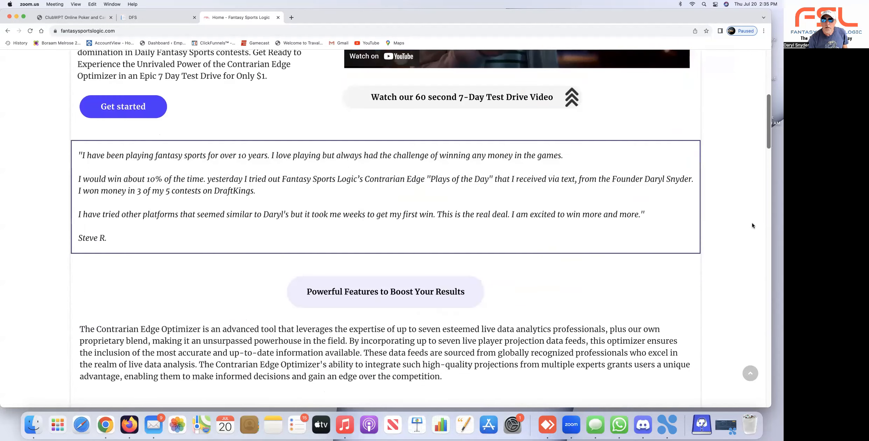
scroll(752, 223, "down", 2)
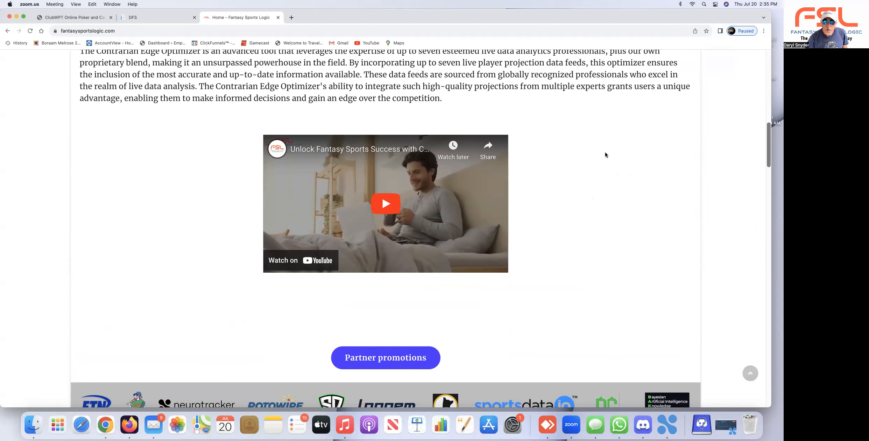
scroll(604, 153, "up", 18)
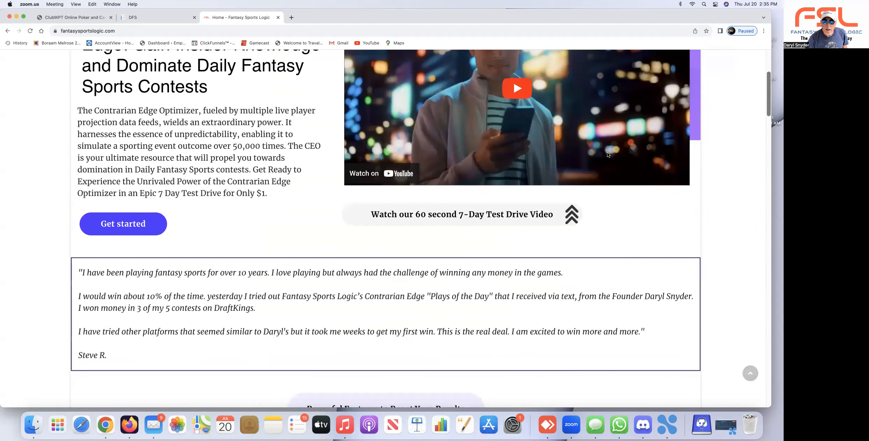
scroll(606, 153, "up", 4)
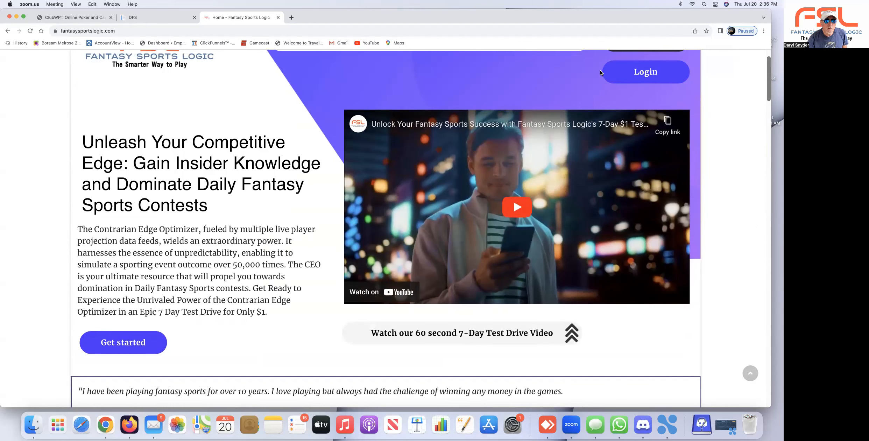
scroll(600, 72, "up", 2)
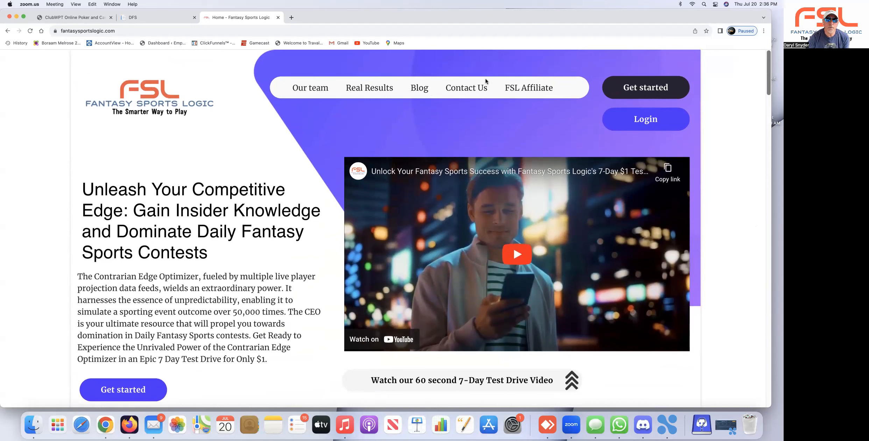
- Reload the home page, dismissing its blog subscription pop-up, and open the Blog page with the Daily Deeper Dive posts
left_click(30, 32)
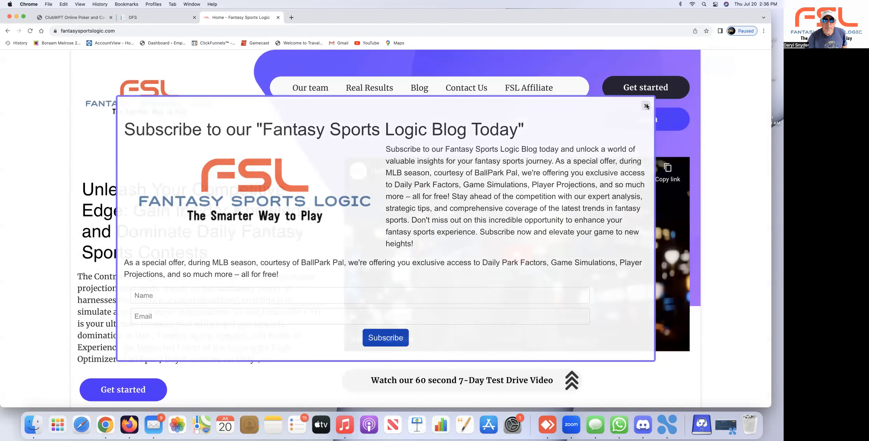
left_click(645, 105)
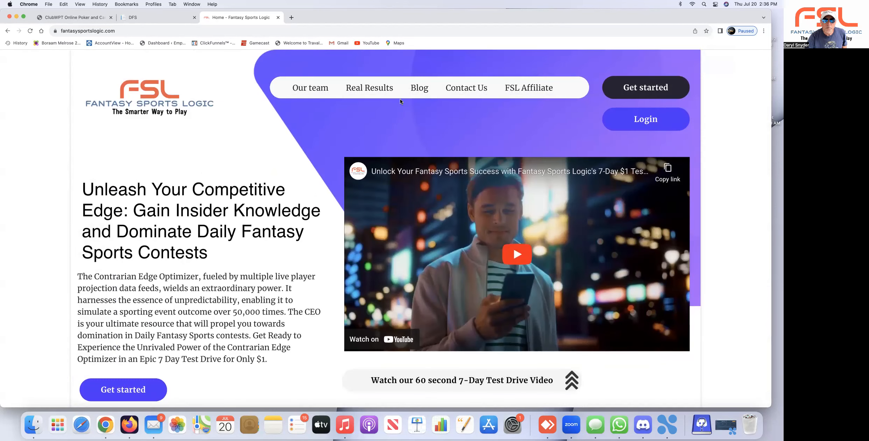
left_click(419, 92)
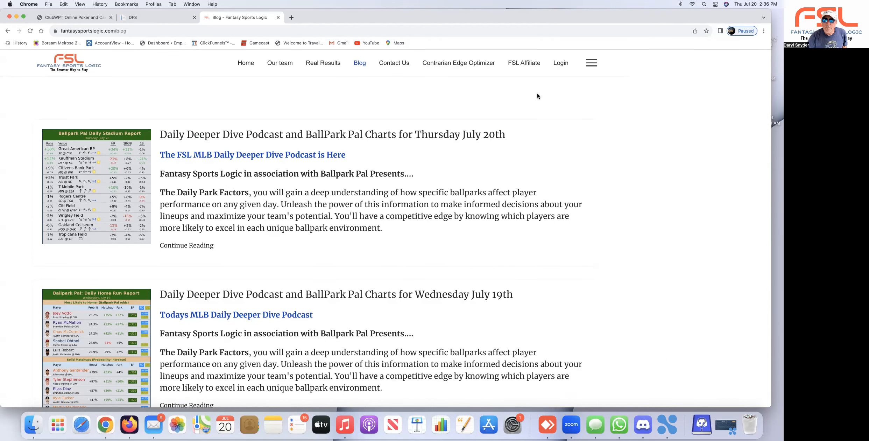
scroll(538, 96, "down", 1)
scroll(537, 95, "up", 1)
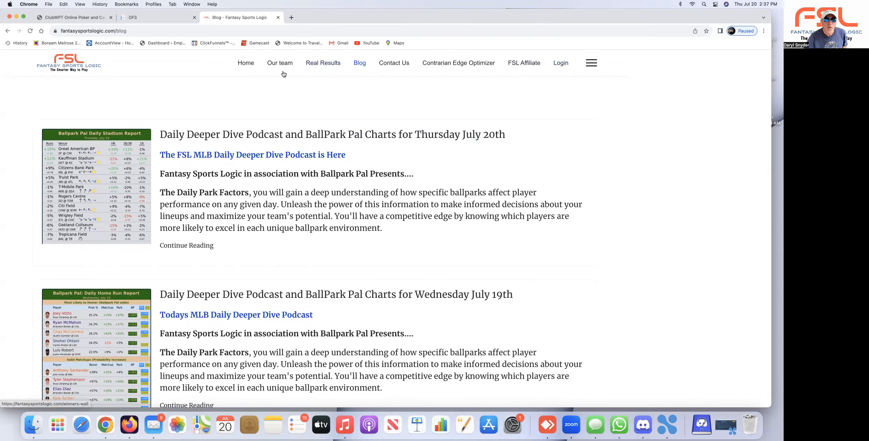
- Return to the site's home page and switch to the open DFS optimizer page to view the available players
left_click(244, 63)
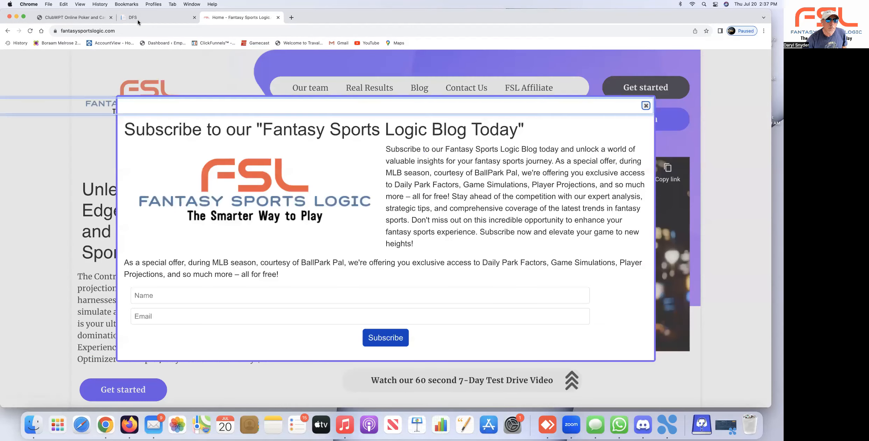
left_click(138, 19)
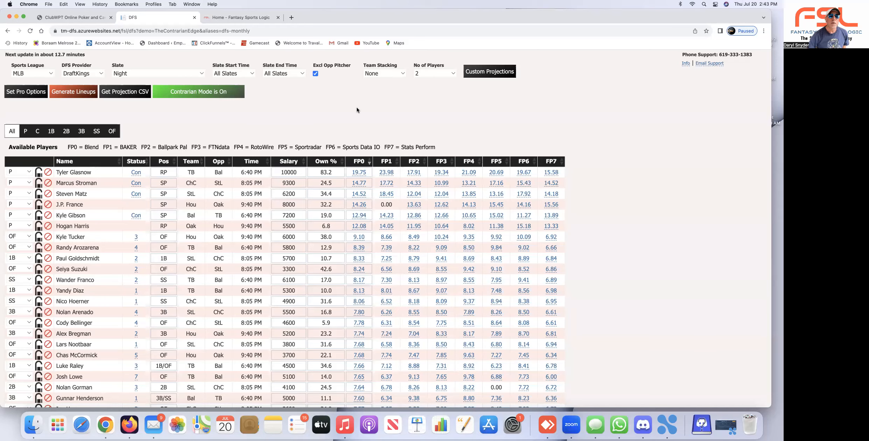
scroll(375, 108, "up", 1)
scroll(376, 110, "down", 5)
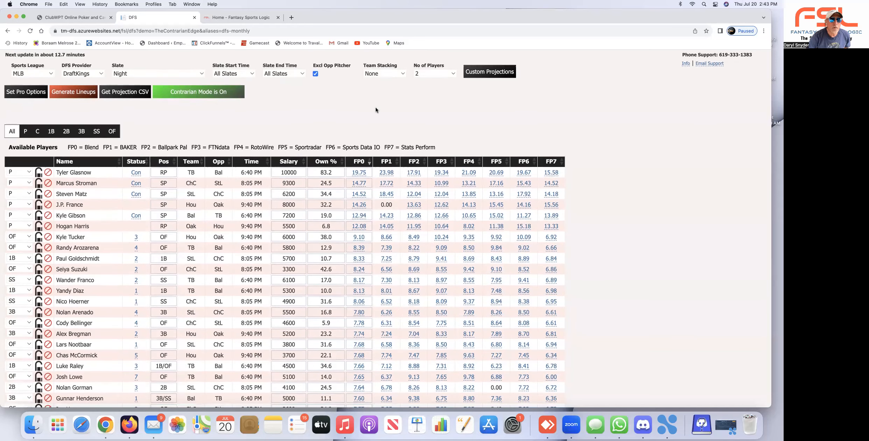
scroll(375, 110, "up", 5)
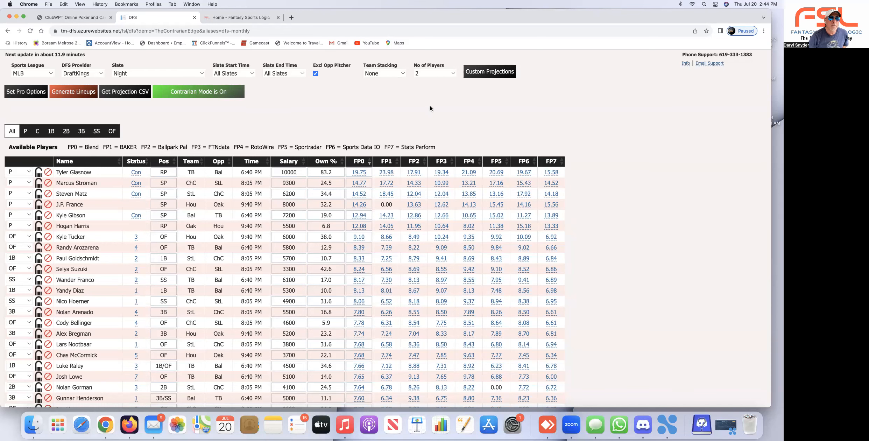
- Try ChC as the team to stack, and set Team Stacking to Auto instead
left_click(402, 73)
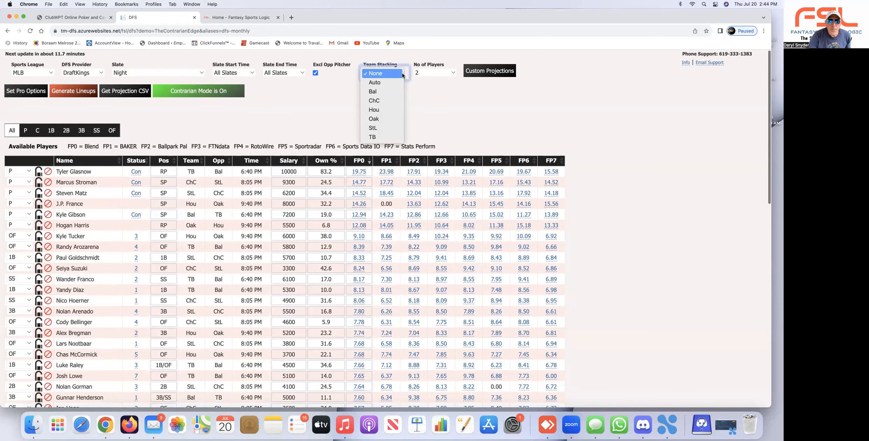
left_click(378, 101)
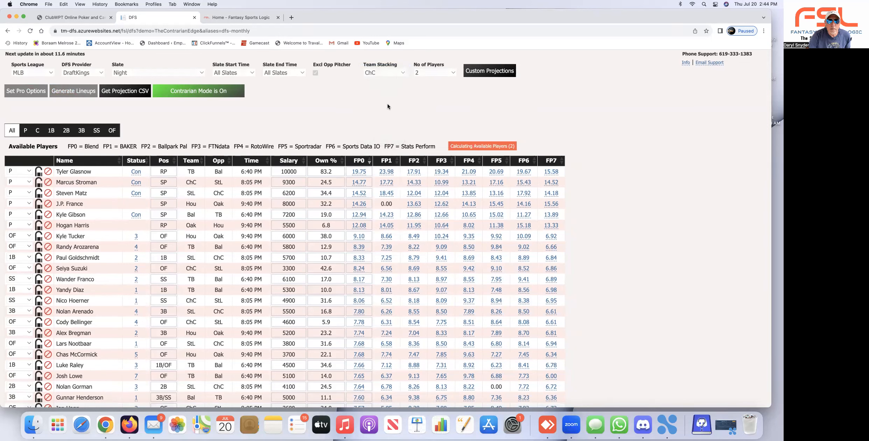
left_click(402, 73)
left_click(381, 54)
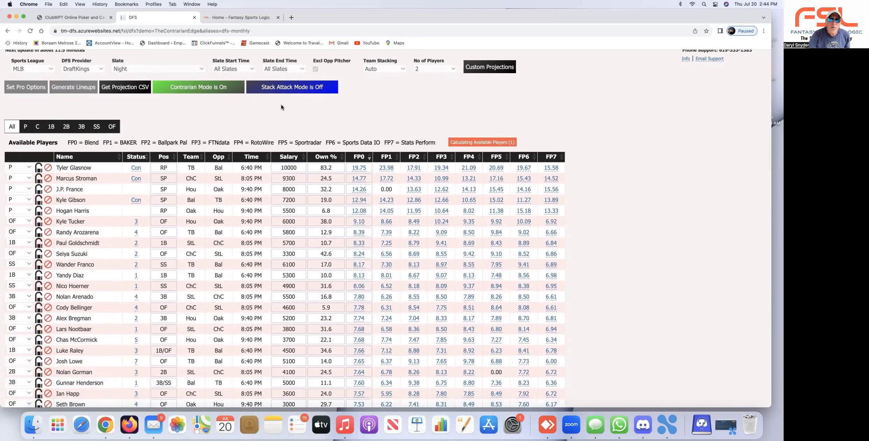
- Set the number of players in the team stack to 5
scroll(282, 105, "down", 1)
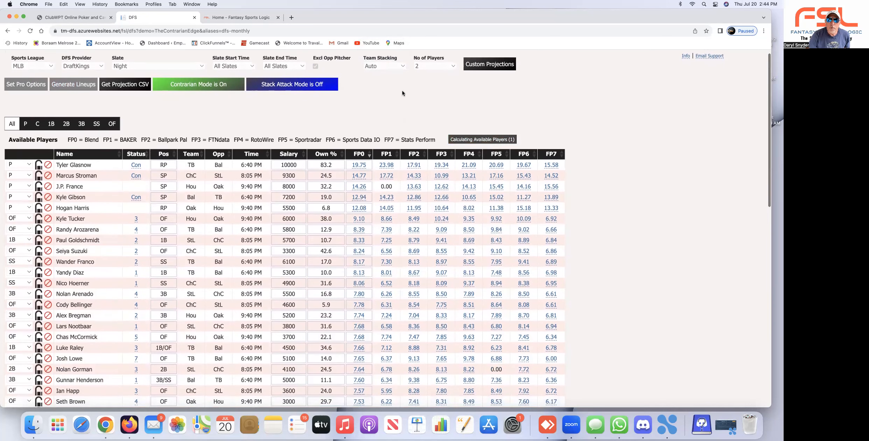
left_click(454, 67)
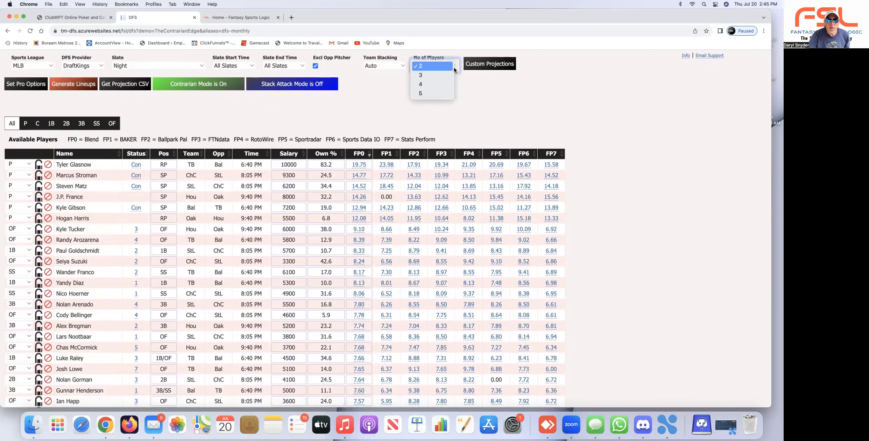
left_click(418, 96)
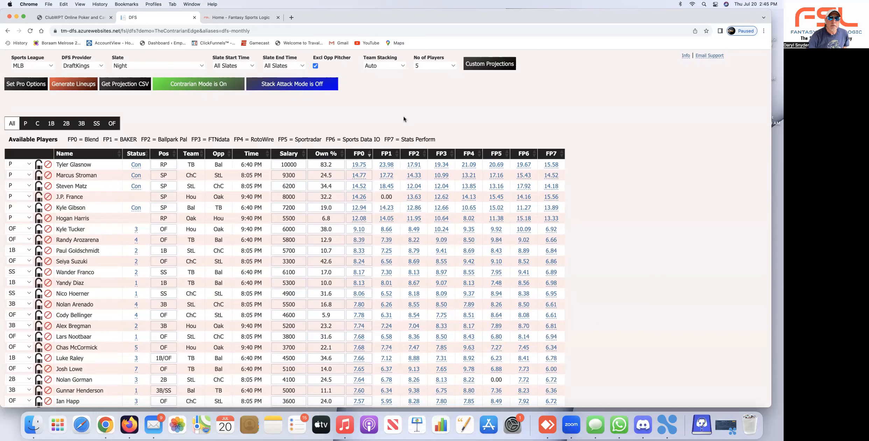
- Turn on Stack Attack Mode and generate the DraftKings Night slate lineups
scroll(398, 111, "up", 2)
scroll(315, 109, "down", 1)
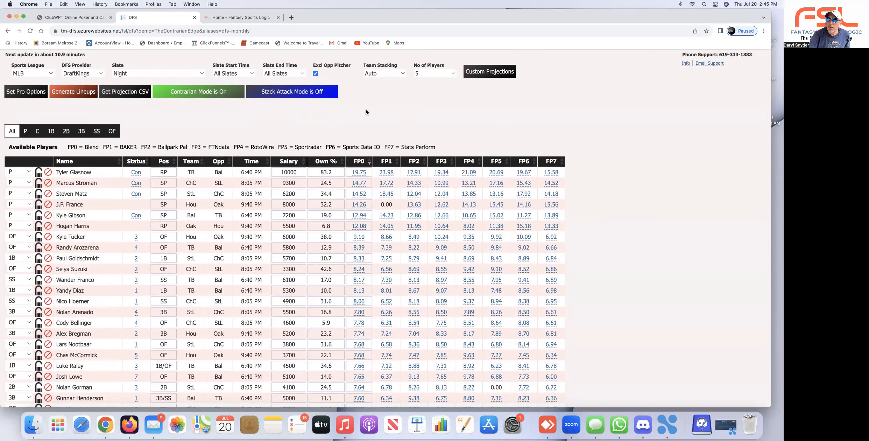
left_click(300, 94)
left_click(422, 123)
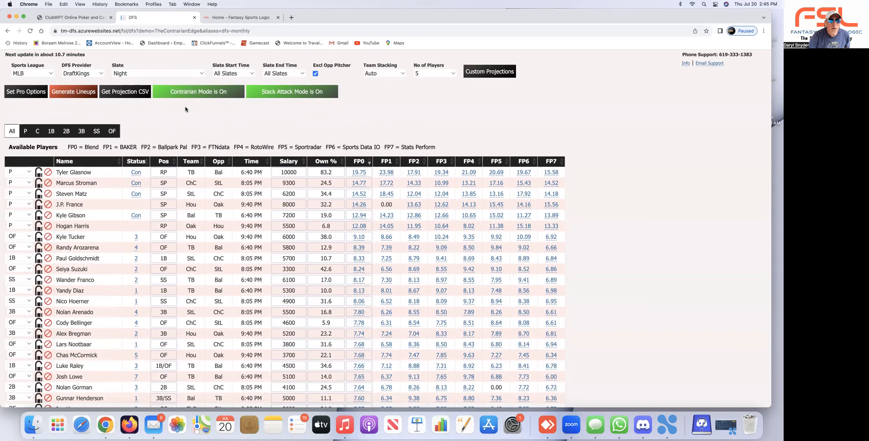
left_click(67, 95)
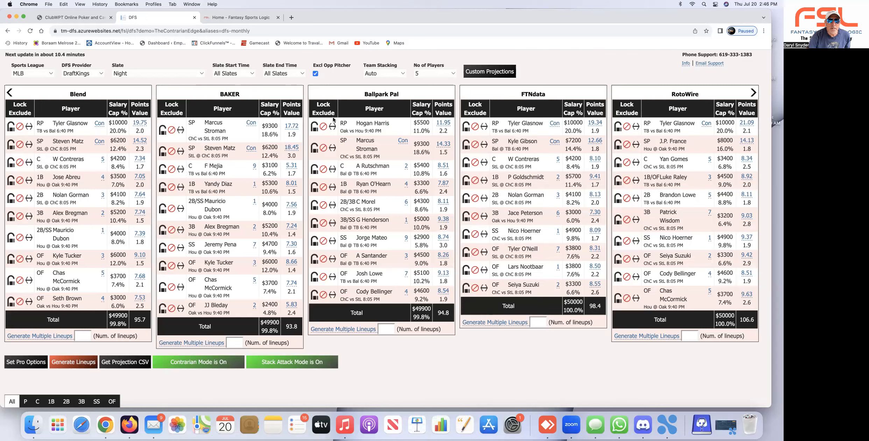
- Review the generated lineups across the projection sources from Blend through Sports Data IO, ending back at Blend
left_click(753, 93)
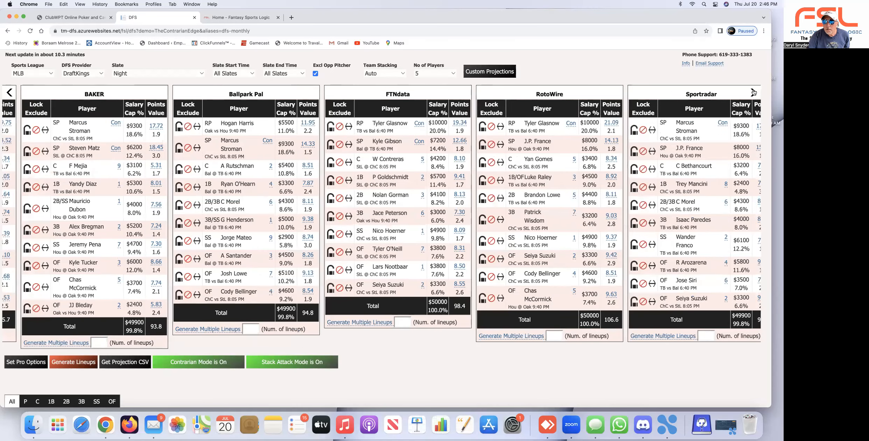
left_click(753, 92)
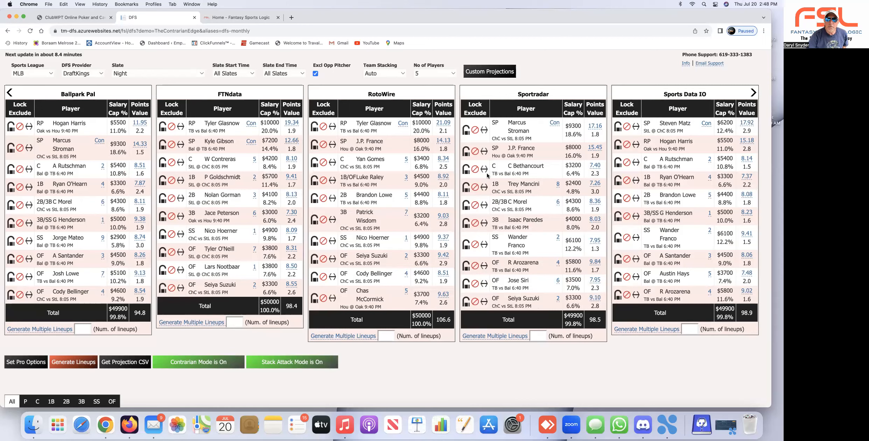
left_click(10, 93)
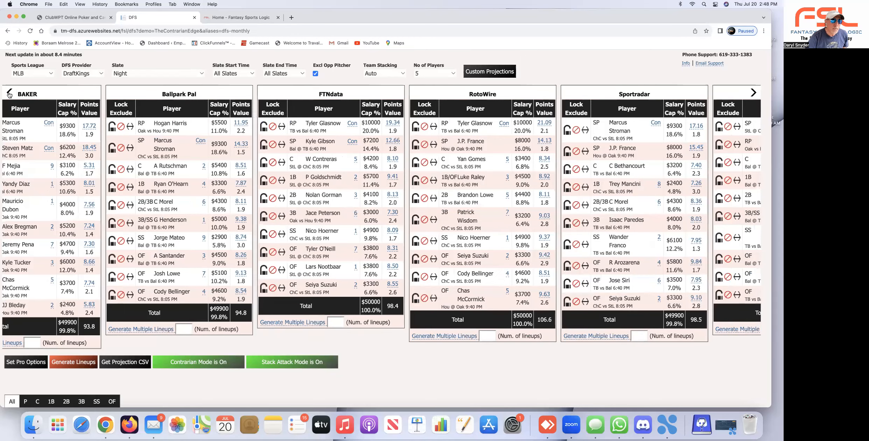
left_click(9, 93)
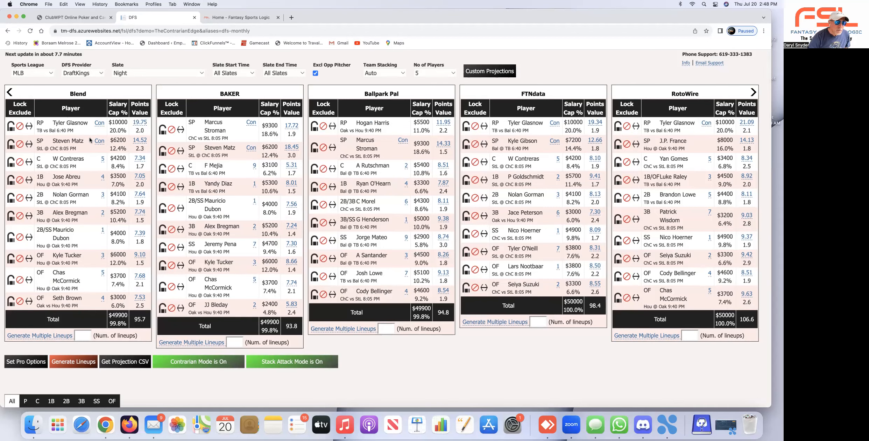
scroll(91, 140, "down", 1)
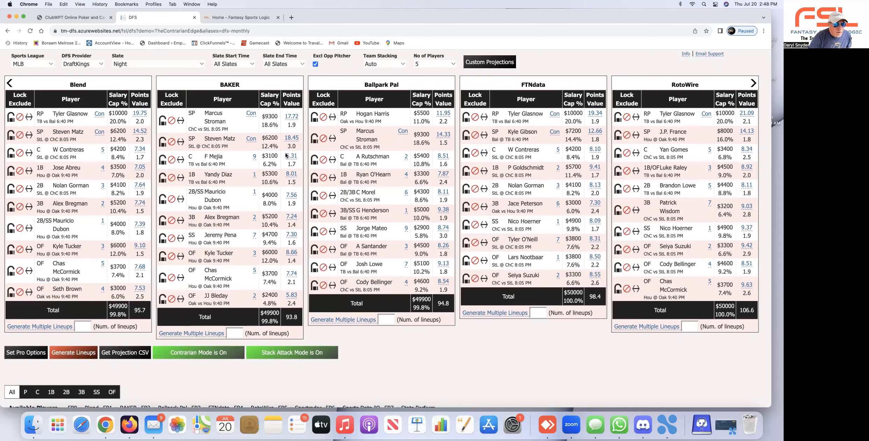
scroll(93, 235, "up", 1)
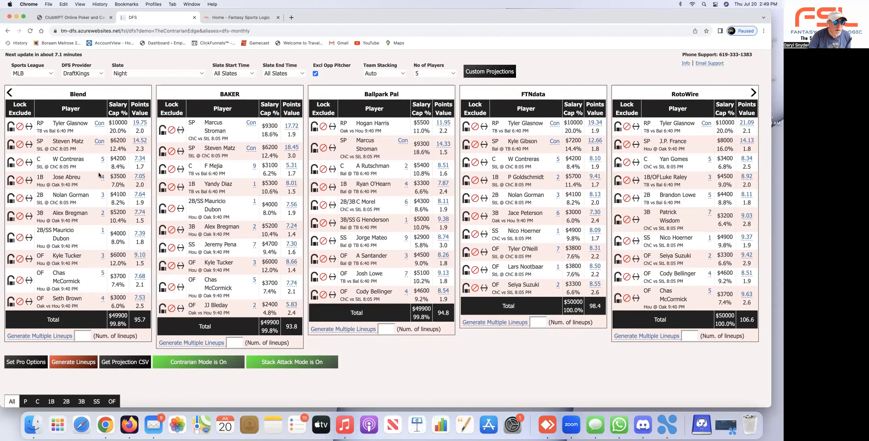
- Generate 5 multiple lineups from the Blend lineup
left_click(86, 337)
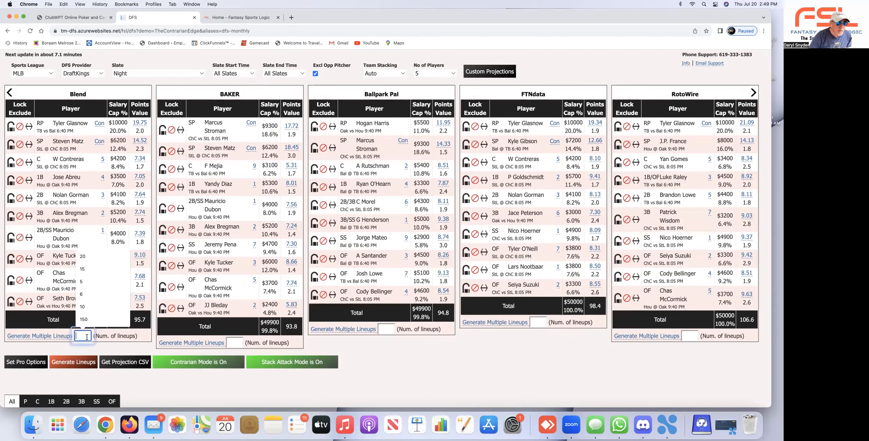
left_click(90, 281)
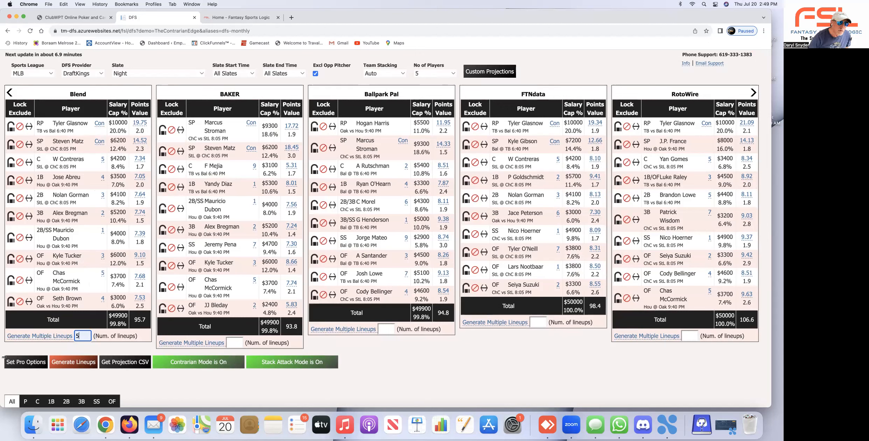
left_click(50, 337)
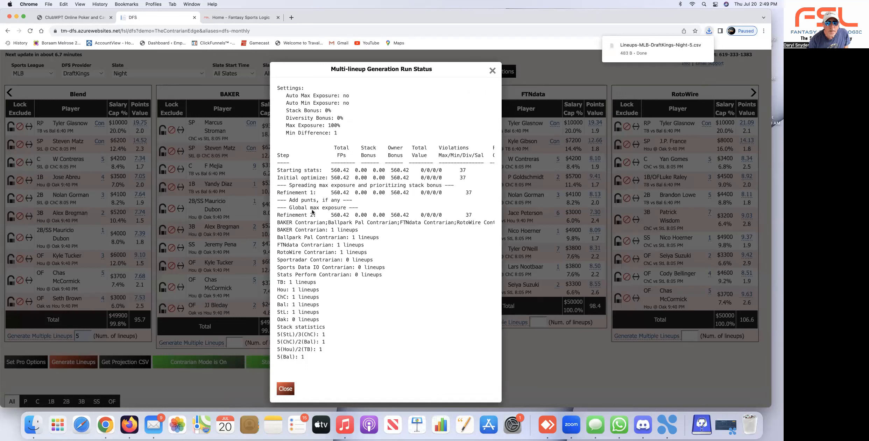
mouse_move(643, 48)
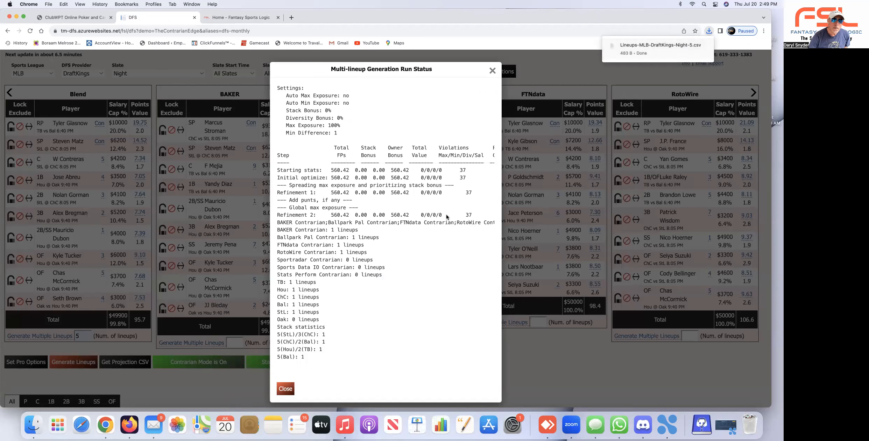
- Dismiss the multi-lineup run status, examine the five generated lineups and close the lineup view
left_click(290, 387)
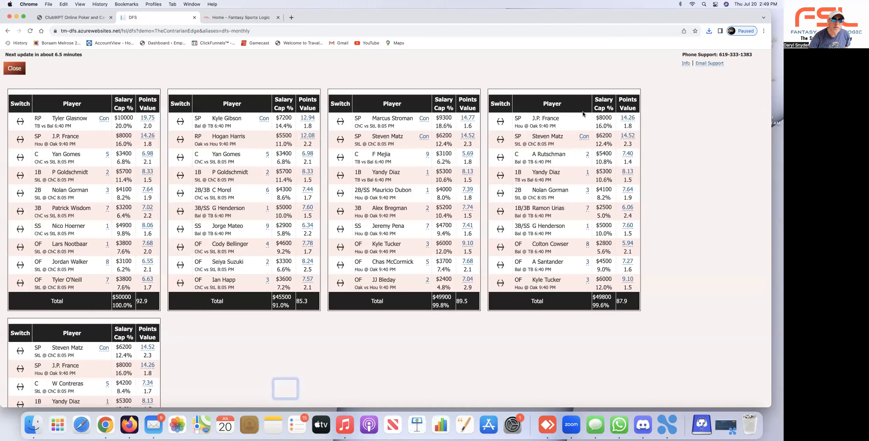
scroll(140, 112, "down", 3)
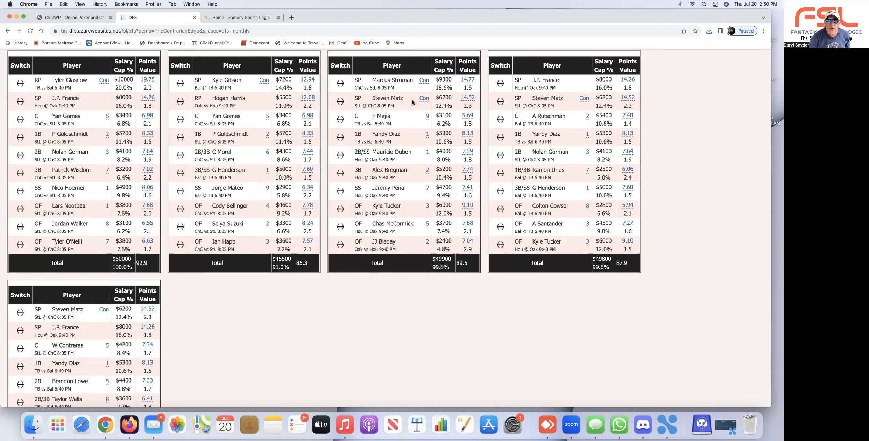
scroll(262, 150, "down", 1)
scroll(263, 150, "down", 6)
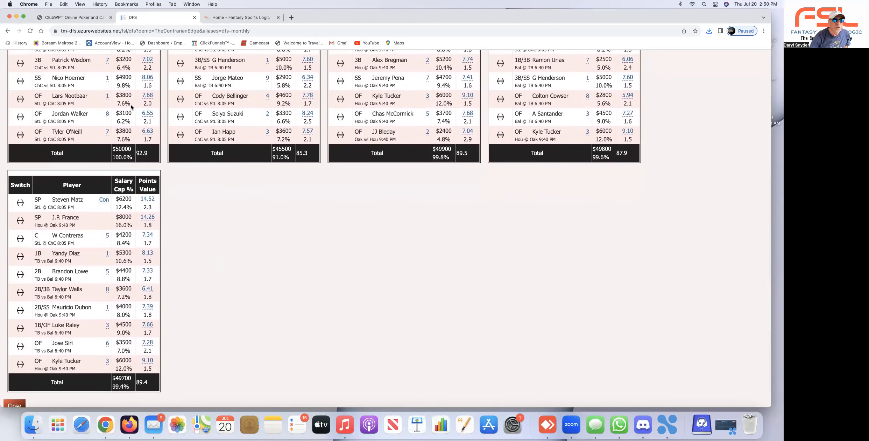
scroll(234, 93, "up", 8)
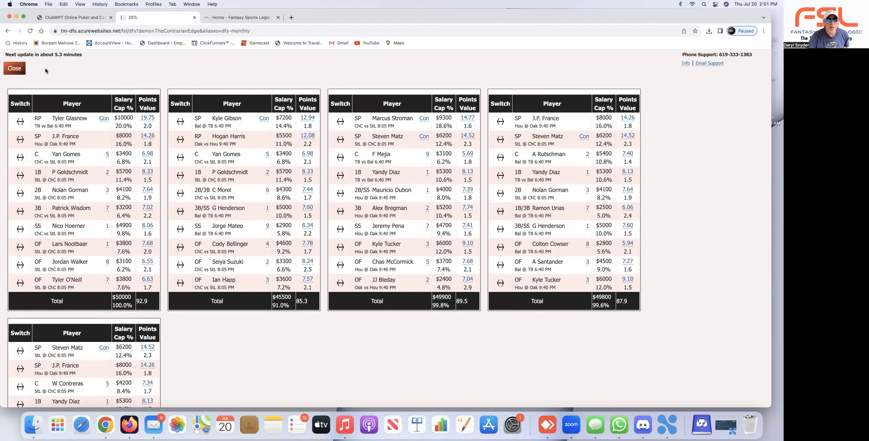
left_click(15, 69)
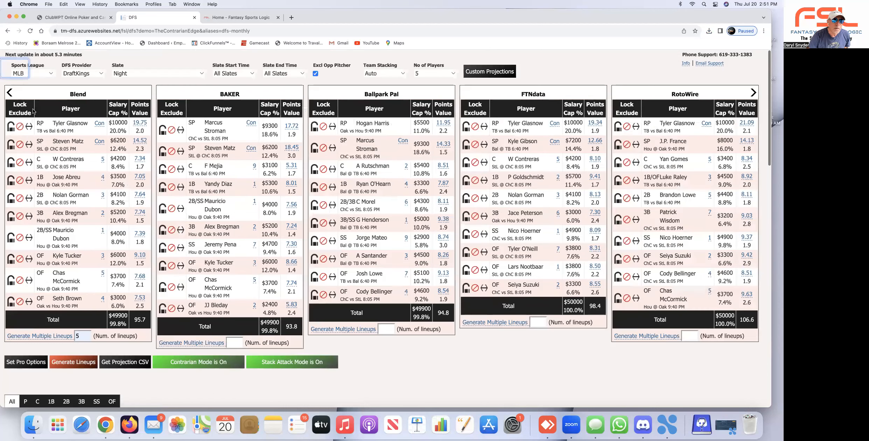
- Open the Pro Options and lower Global Max Exp % to 89
scroll(51, 243, "down", 3)
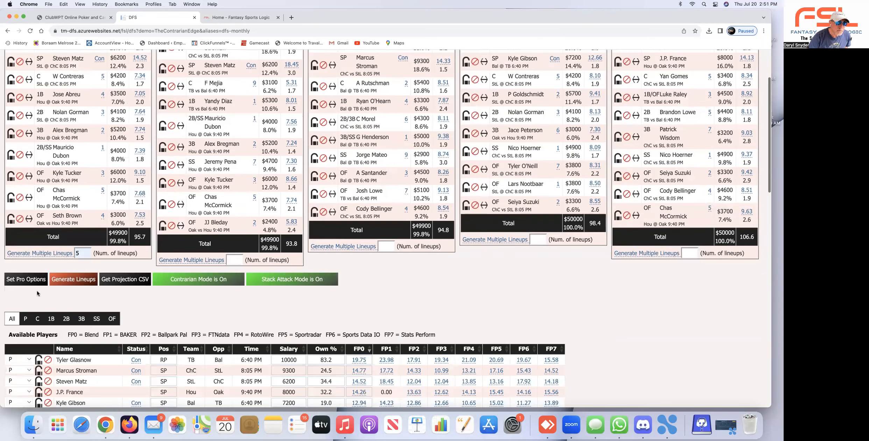
scroll(36, 290, "down", 1)
left_click(30, 263)
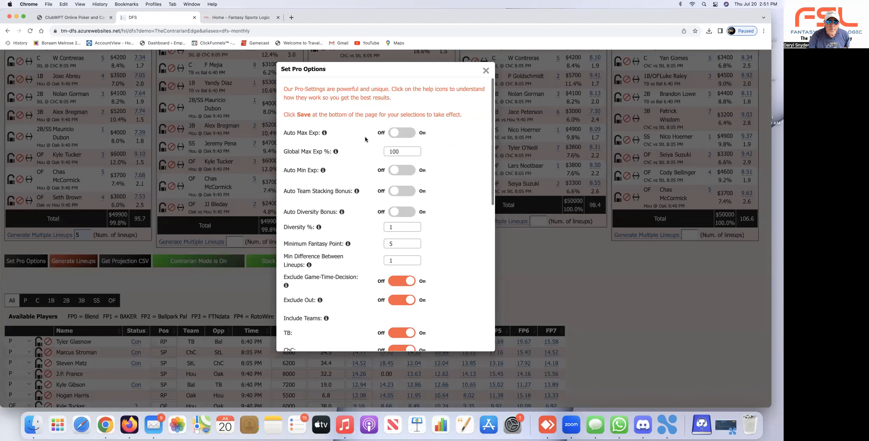
mouse_move(335, 152)
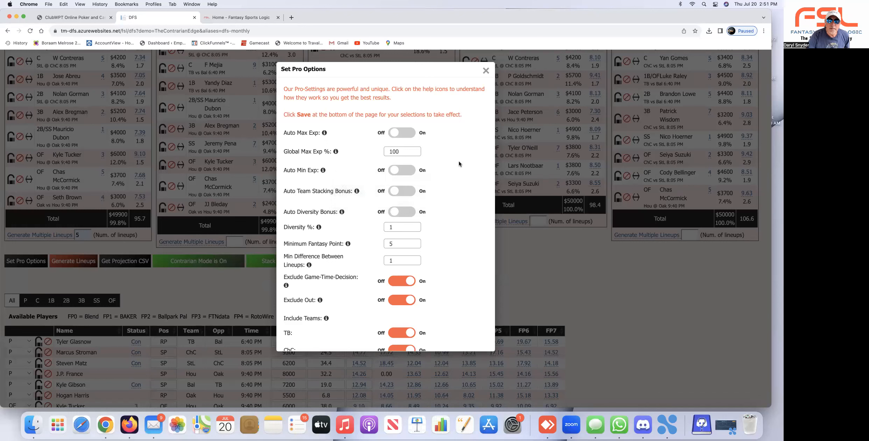
left_click(413, 154)
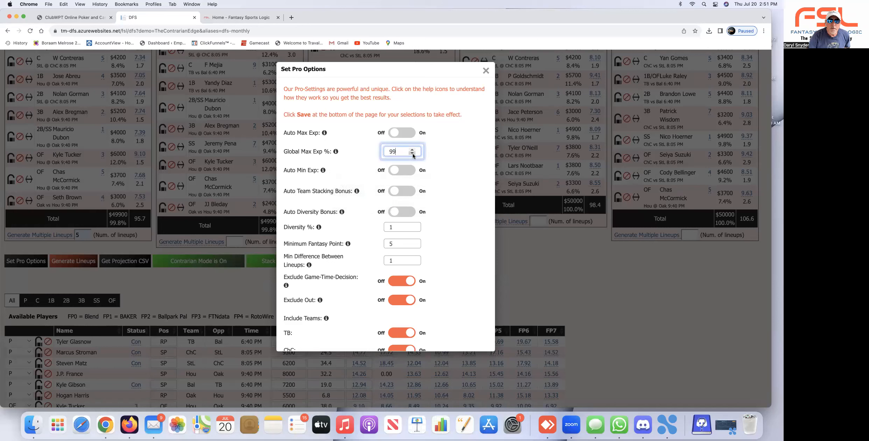
left_click(413, 154)
left_click(413, 153)
left_click(413, 153)
left_click(413, 154)
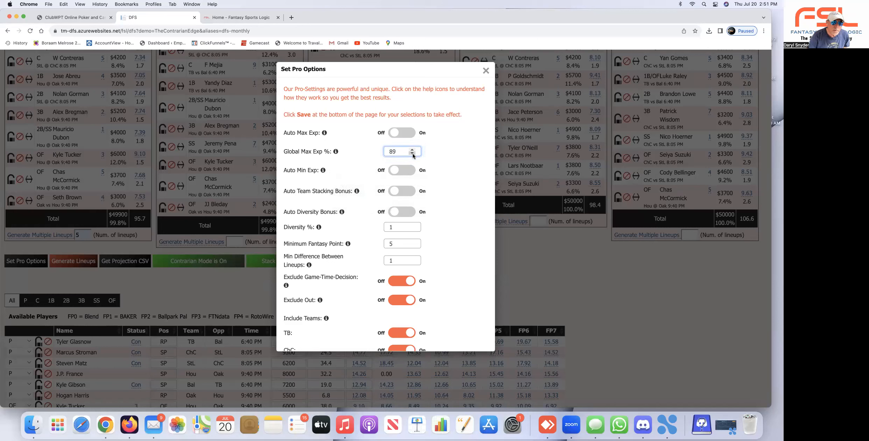
- Examine the remaining Pro Options through the individual player exposure table and close the dialog without saving
scroll(453, 150, "down", 3)
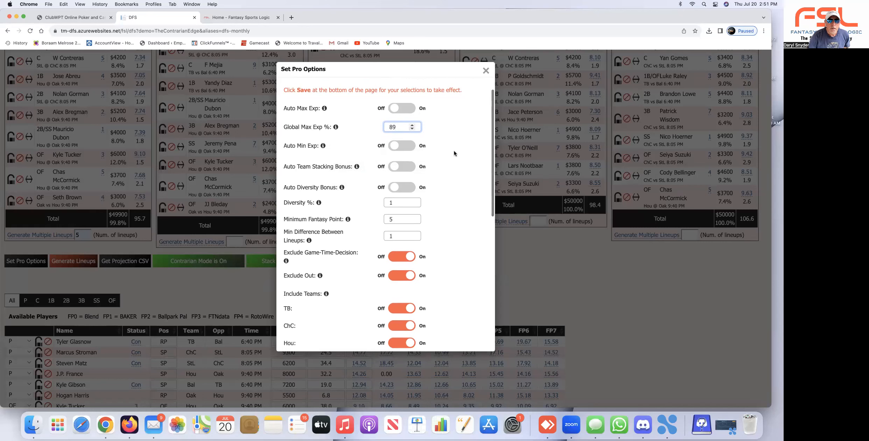
scroll(309, 114, "down", 2)
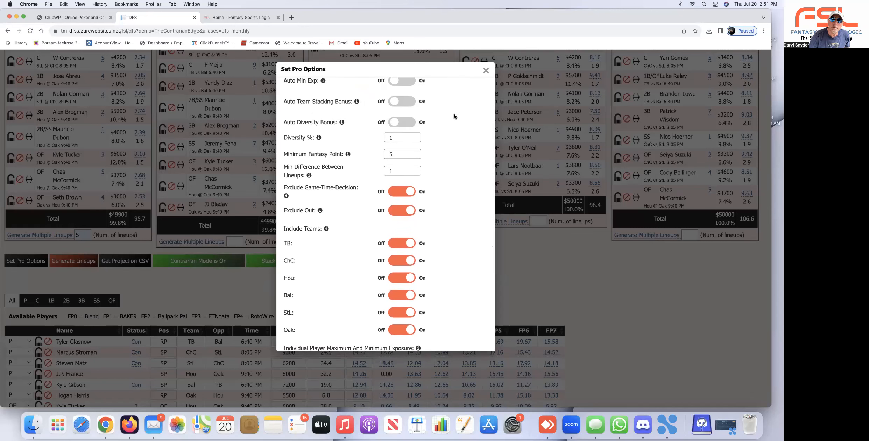
scroll(386, 152, "down", 2)
scroll(386, 152, "down", 2)
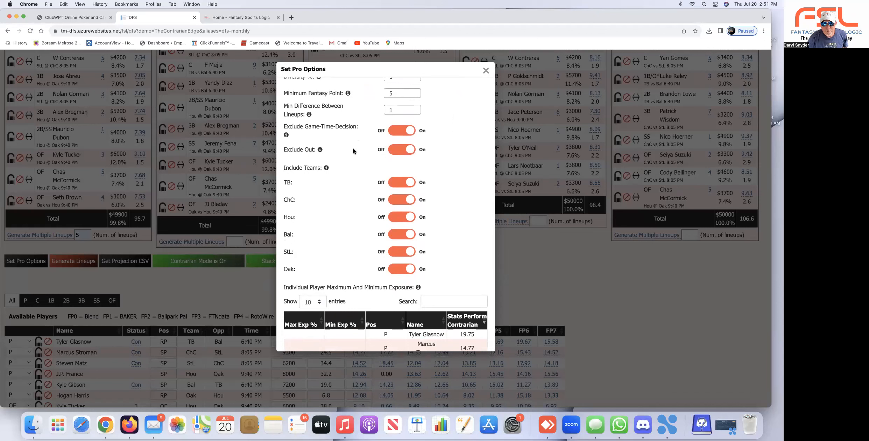
scroll(353, 148, "down", 3)
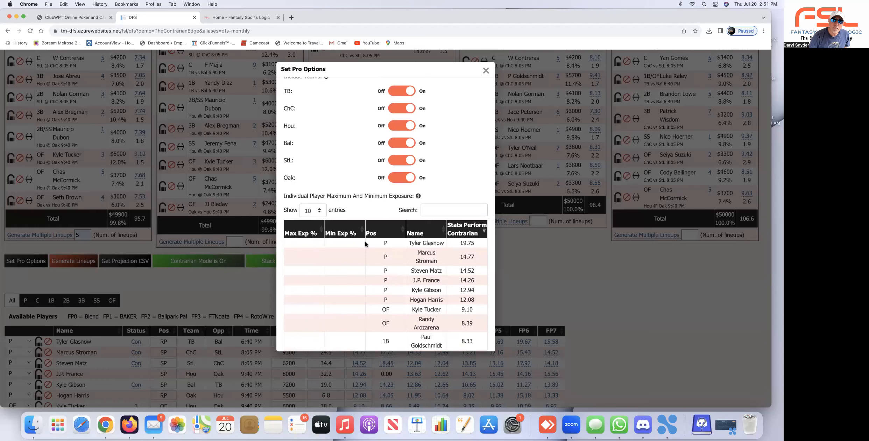
scroll(365, 242, "down", 3)
scroll(393, 227, "up", 4)
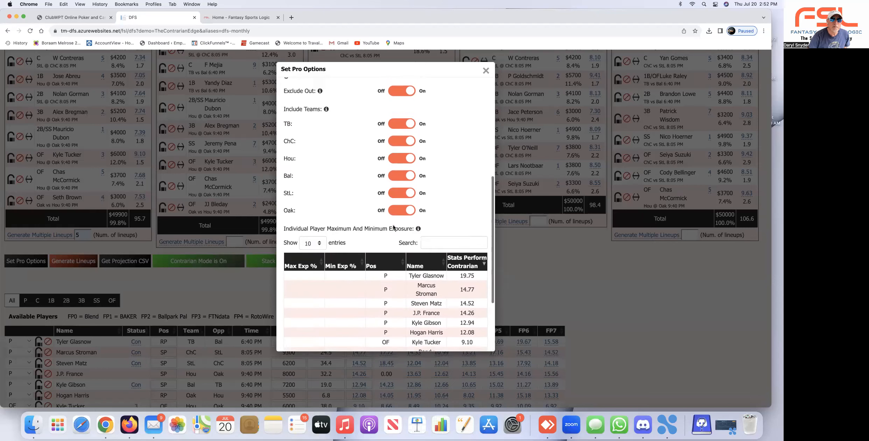
scroll(393, 228, "up", 5)
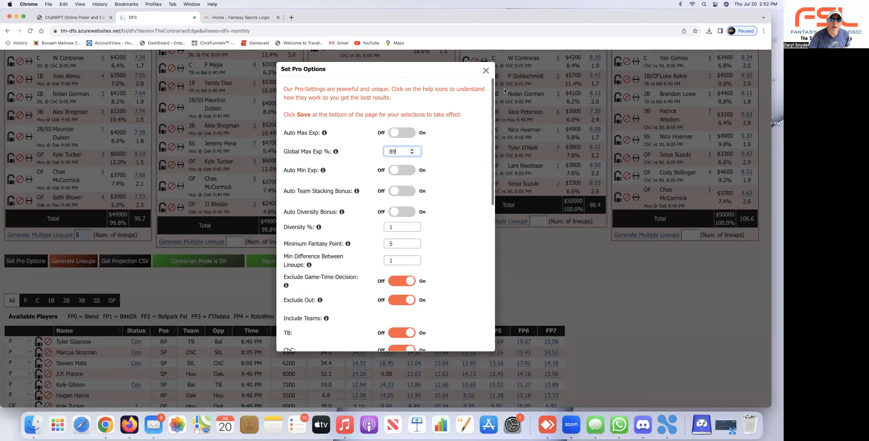
left_click(486, 72)
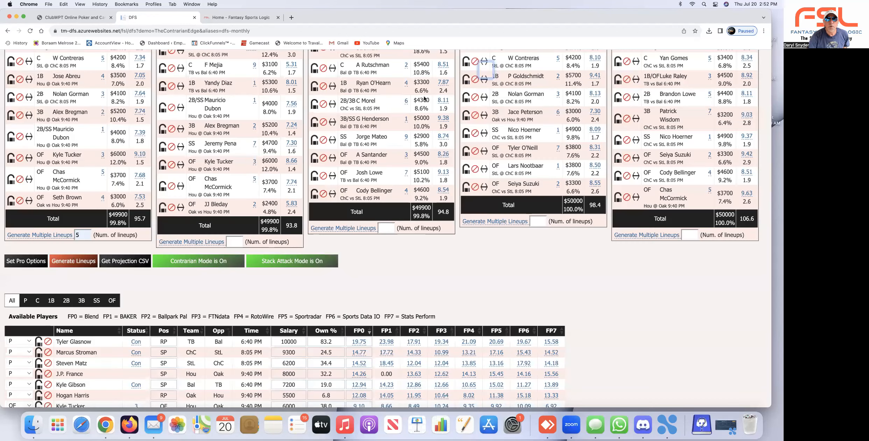
- Examine the lineups by projection source and the Available Players table with its ownership and FP0 to FP7 projections
scroll(404, 108, "up", 5)
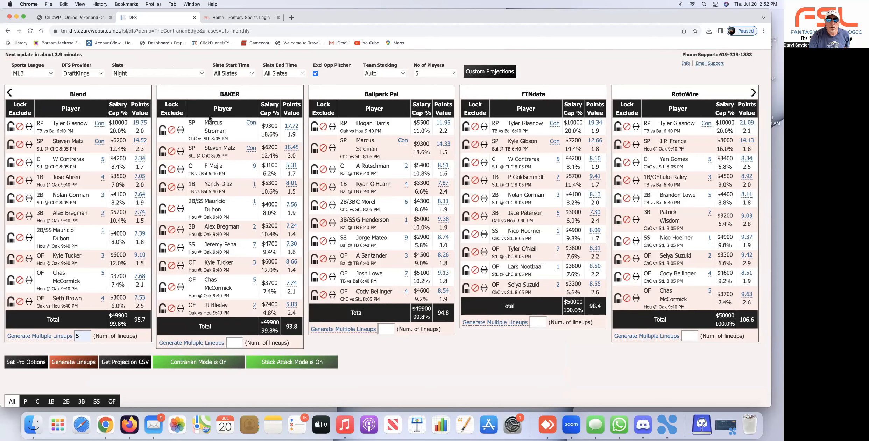
scroll(209, 118, "down", 2)
scroll(209, 118, "up", 2)
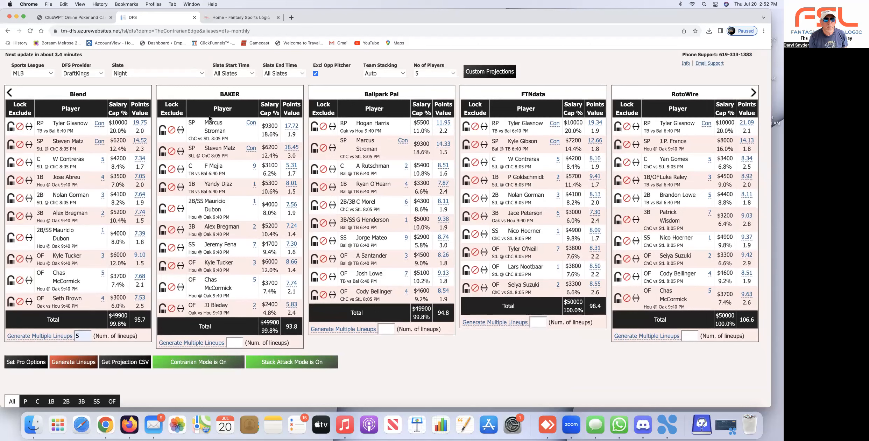
scroll(224, 118, "down", 1)
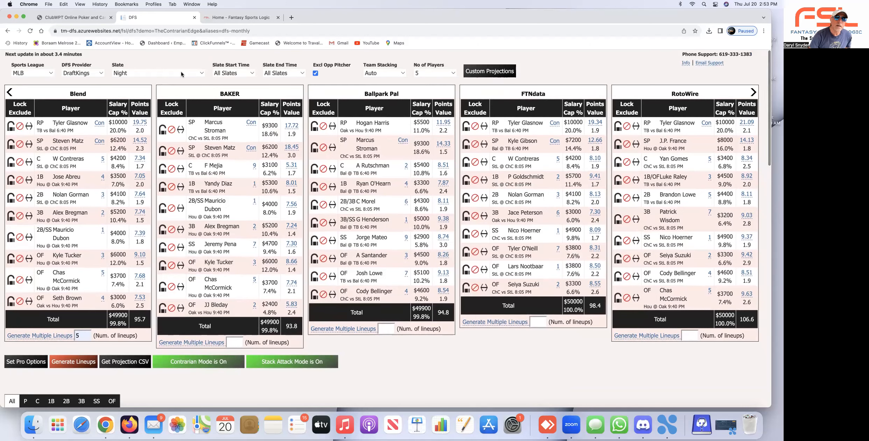
scroll(190, 94, "down", 1)
scroll(191, 94, "up", 1)
scroll(191, 97, "down", 2)
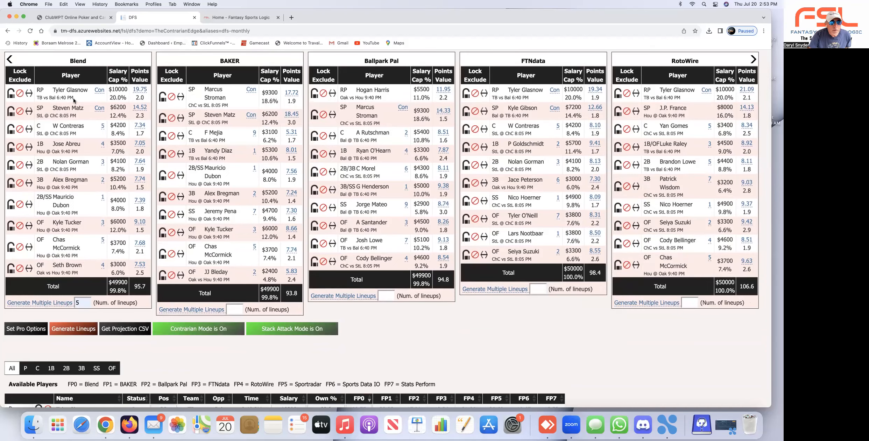
scroll(104, 98, "down", 10)
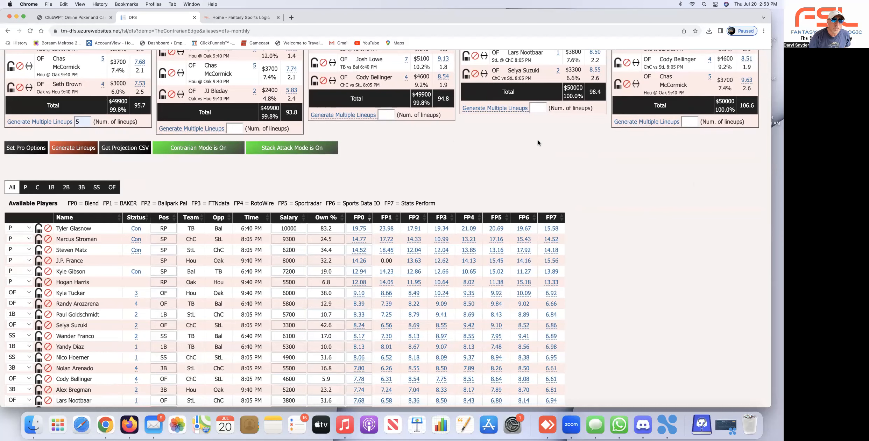
scroll(528, 132, "up", 1)
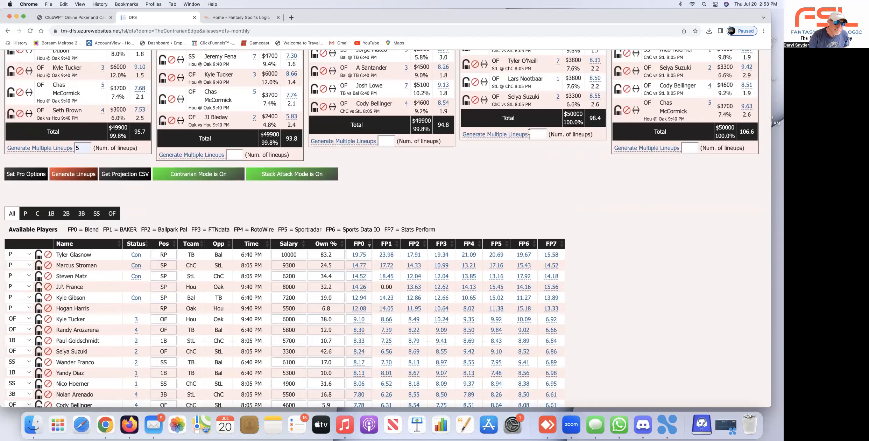
scroll(529, 132, "up", 6)
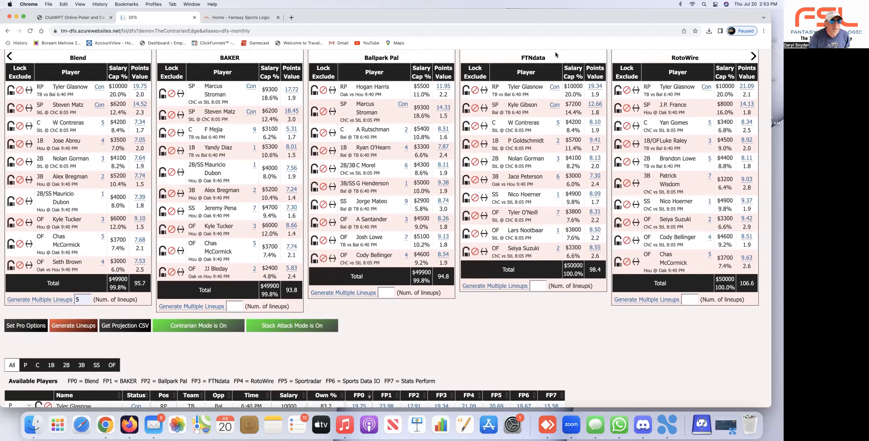
scroll(553, 53, "up", 2)
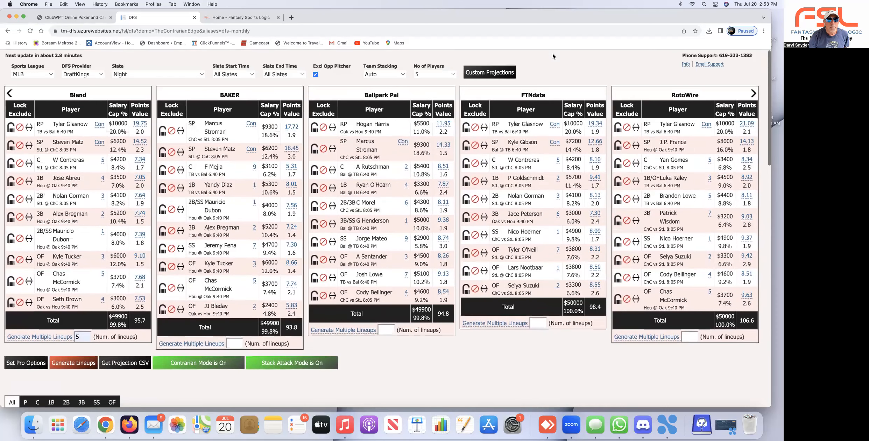
scroll(552, 54, "down", 4)
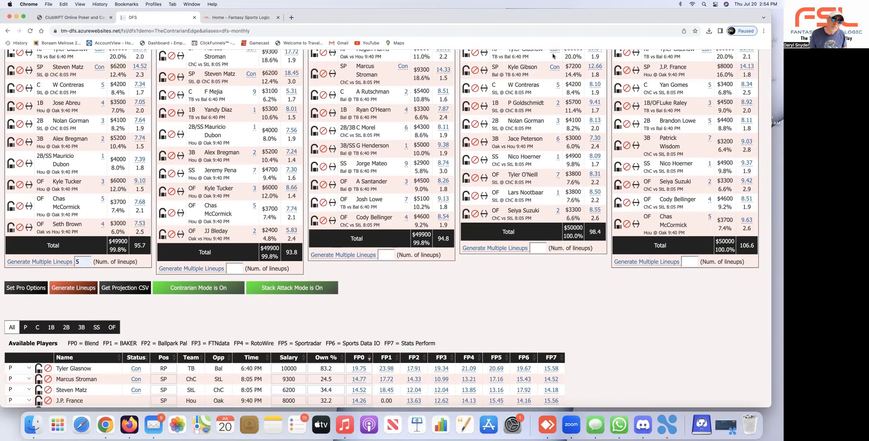
scroll(528, 52, "down", 1)
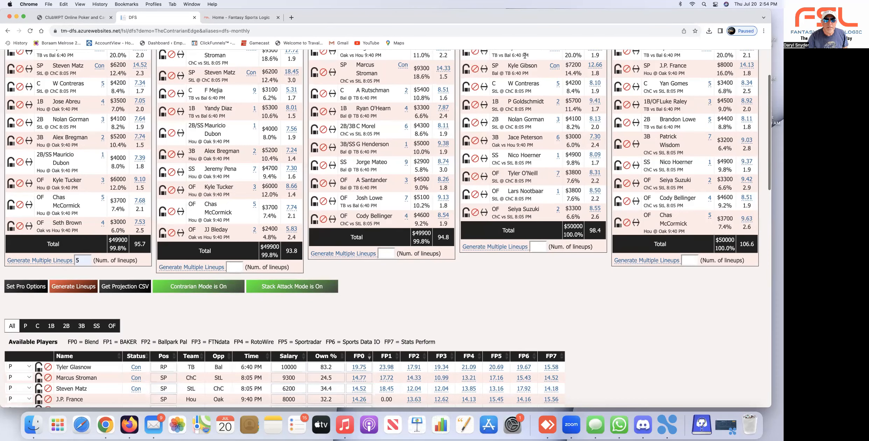
scroll(524, 55, "up", 5)
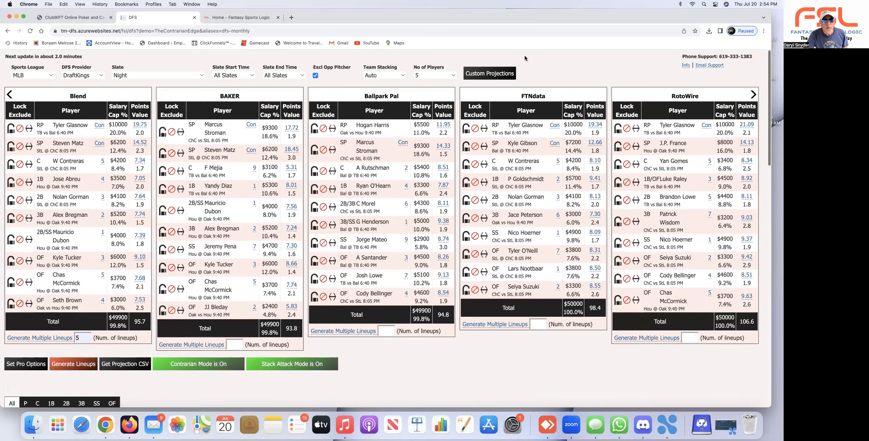
scroll(524, 54, "down", 3)
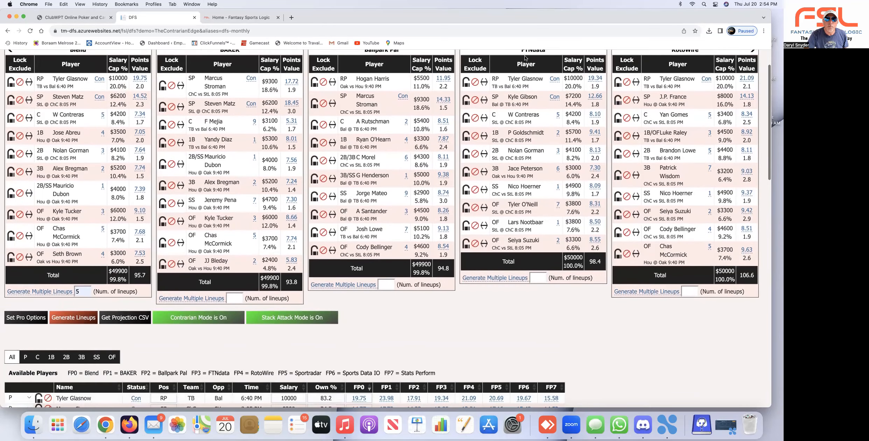
scroll(524, 55, "up", 3)
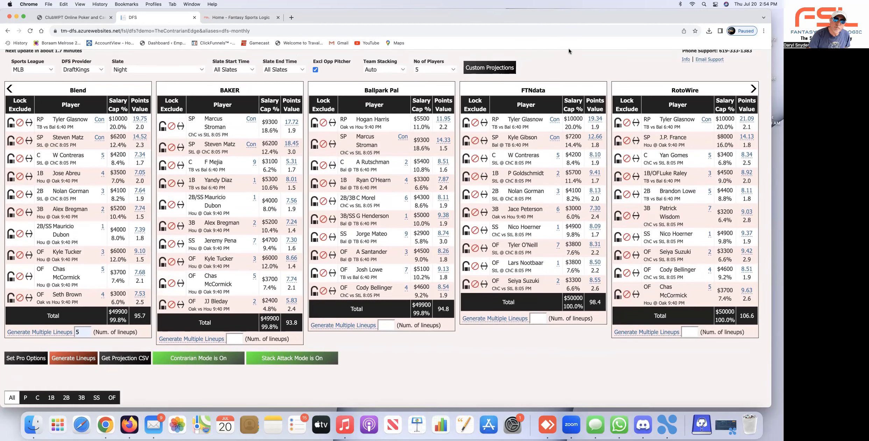
scroll(580, 52, "up", 1)
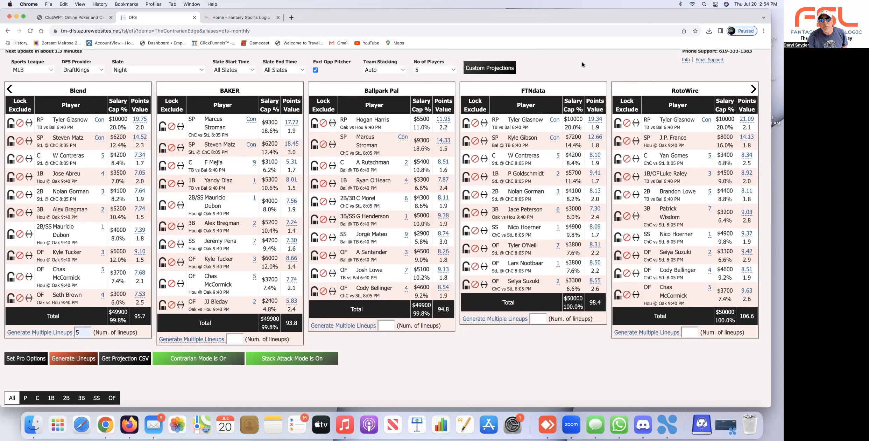
scroll(577, 79, "down", 3)
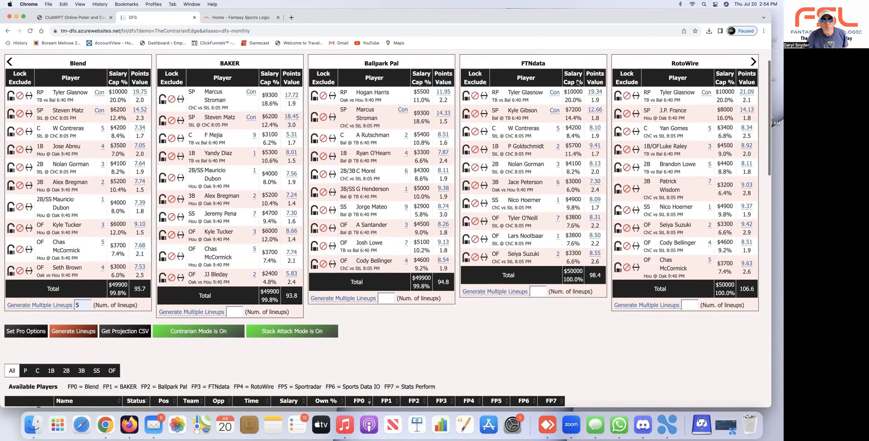
scroll(577, 82, "down", 1)
scroll(577, 82, "up", 5)
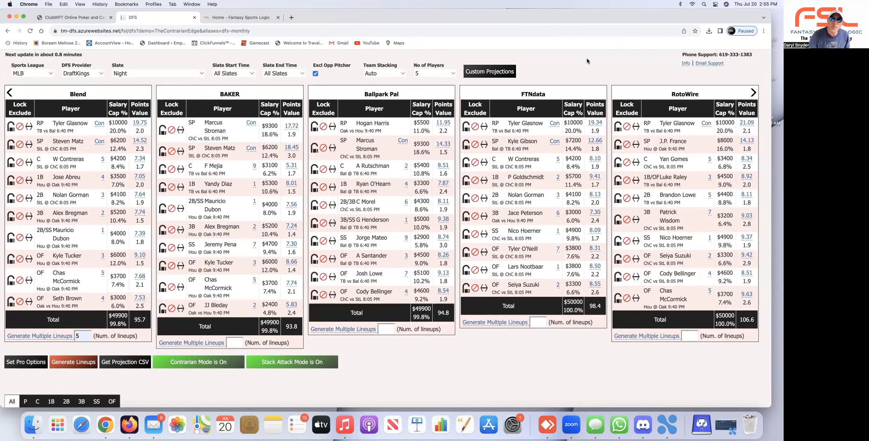
scroll(586, 59, "down", 1)
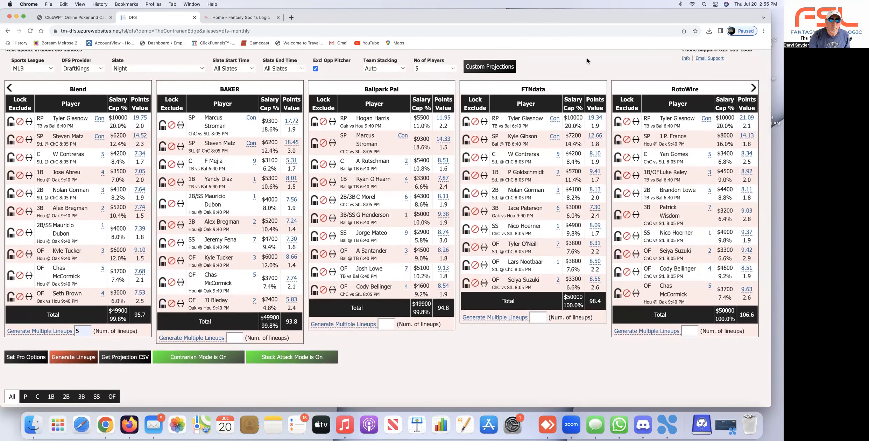
scroll(587, 60, "up", 1)
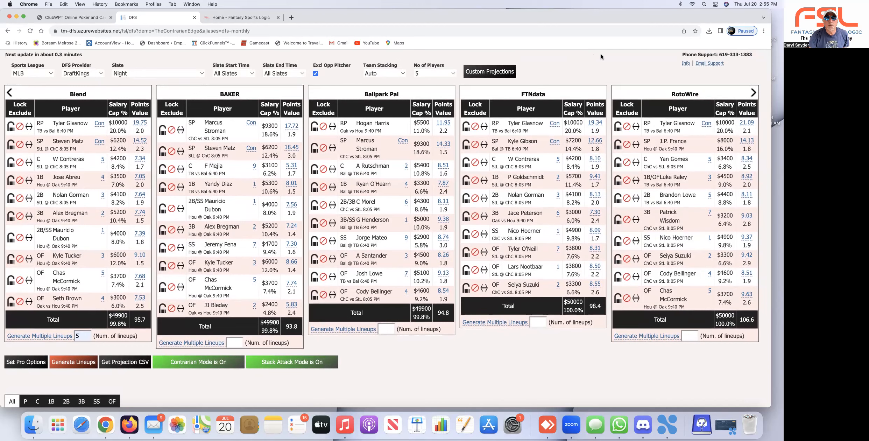
left_click(486, 70)
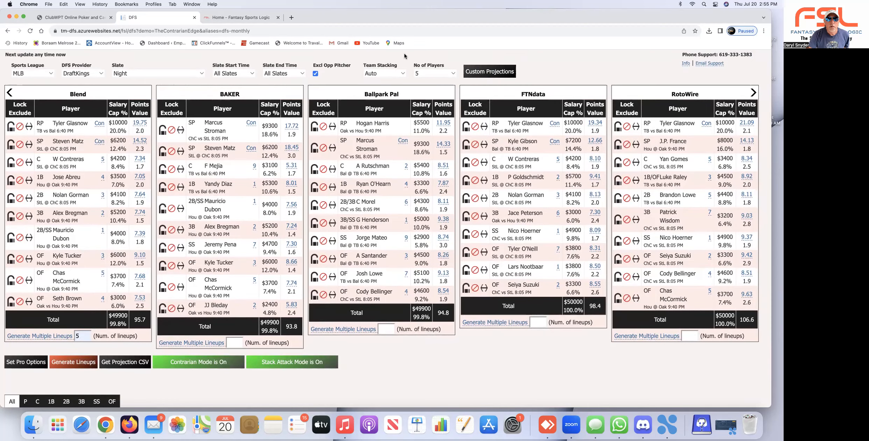
- Switch to the Fantasy Sports Logic home page
left_click(216, 18)
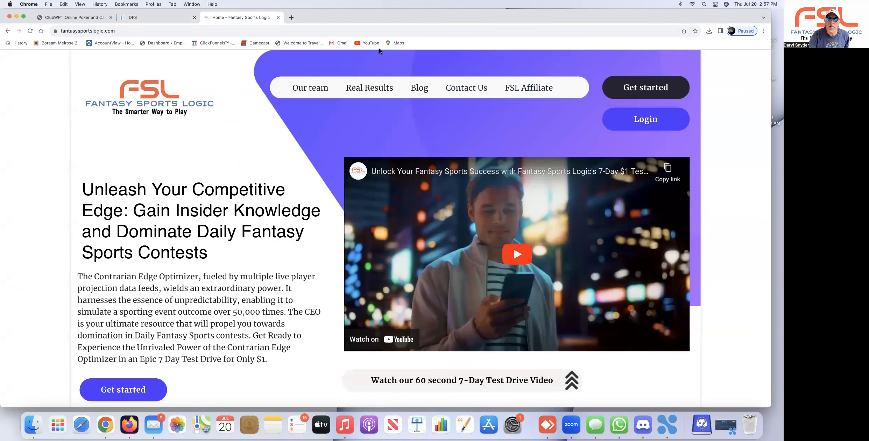
left_click(664, 6)
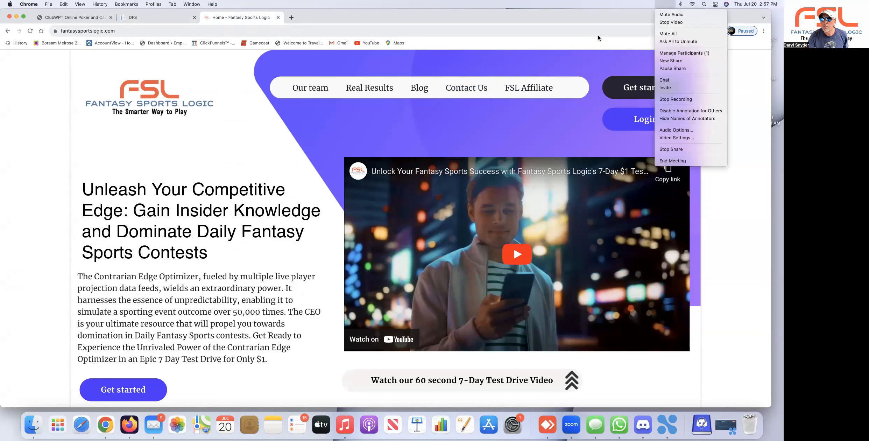